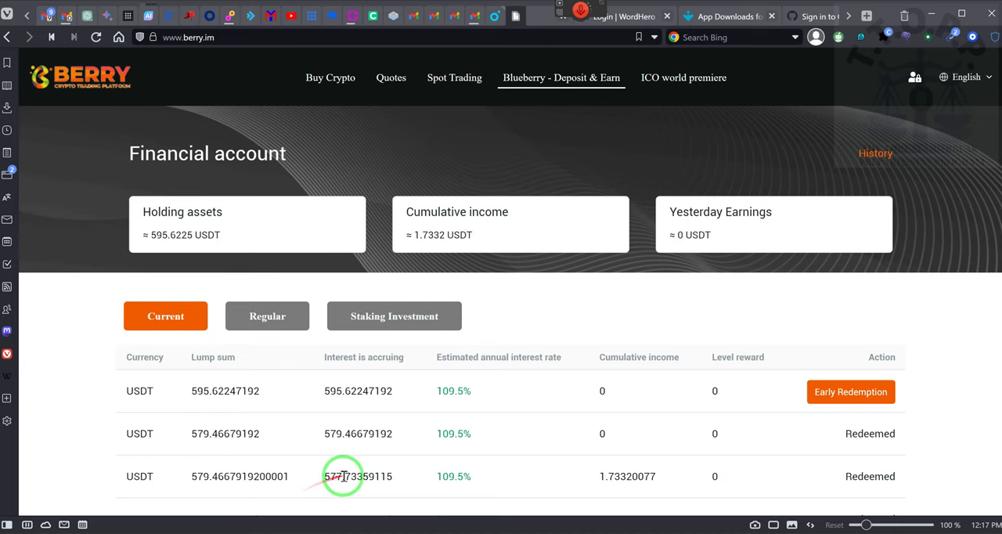
scroll(364, 473, down, 1)
scroll(363, 473, down, 1)
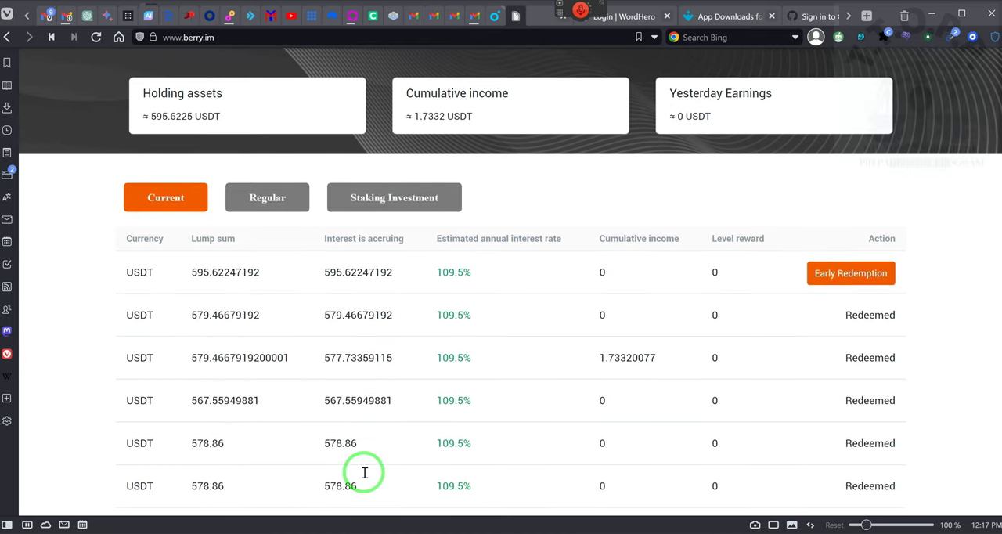
scroll(364, 472, down, 1)
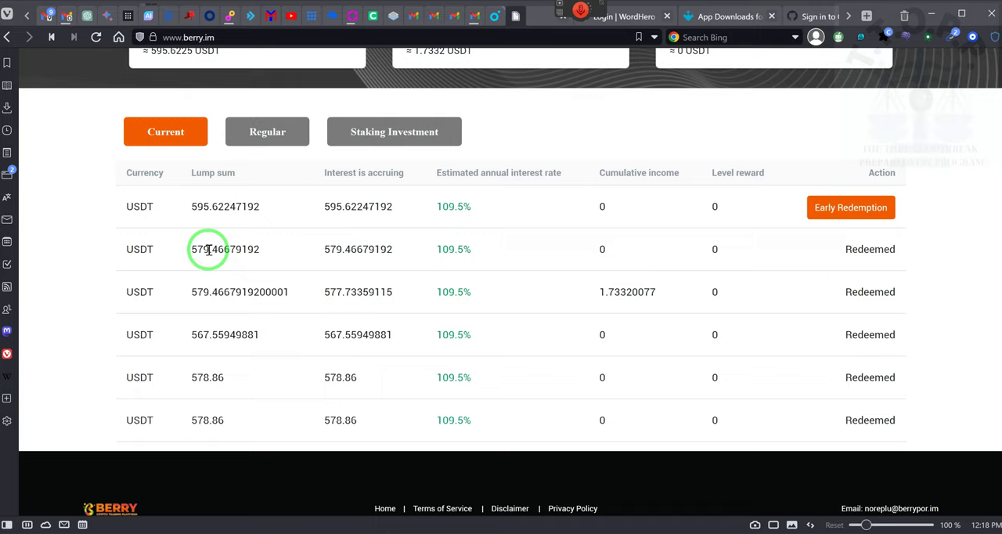
Scroll the Current table to show the 595.62 USDT deposit and five redeemed USDT rows.
drag(207, 264, 337, 241)
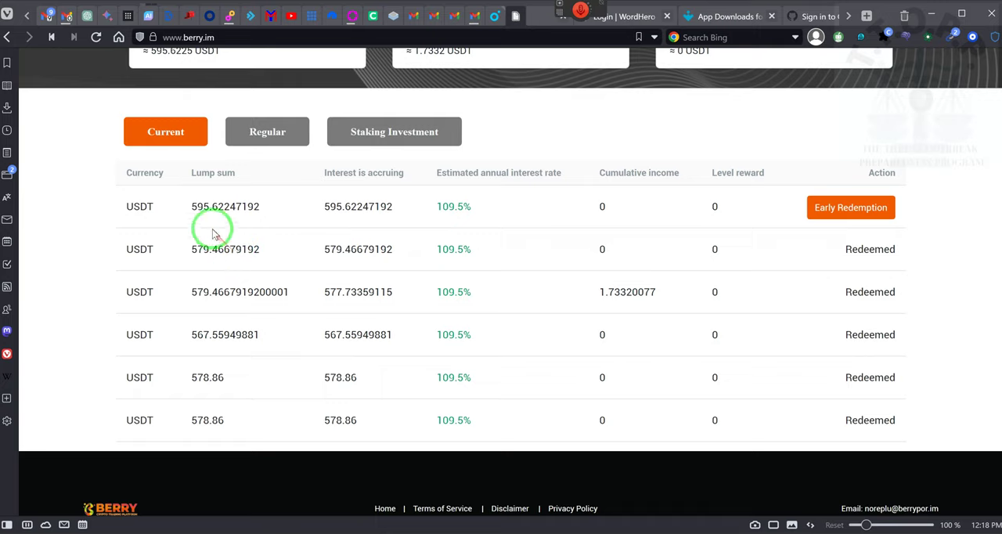
drag(234, 255, 305, 261)
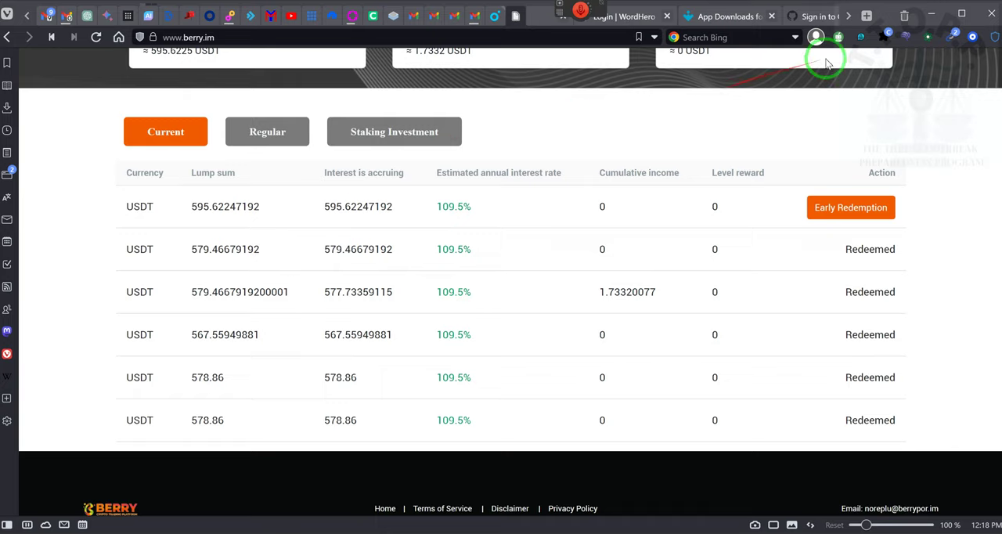
Minimize Vivaldi to show the ThisIsWin11 GitHub release, then minimize Firefox to reveal the zip.
click(934, 15)
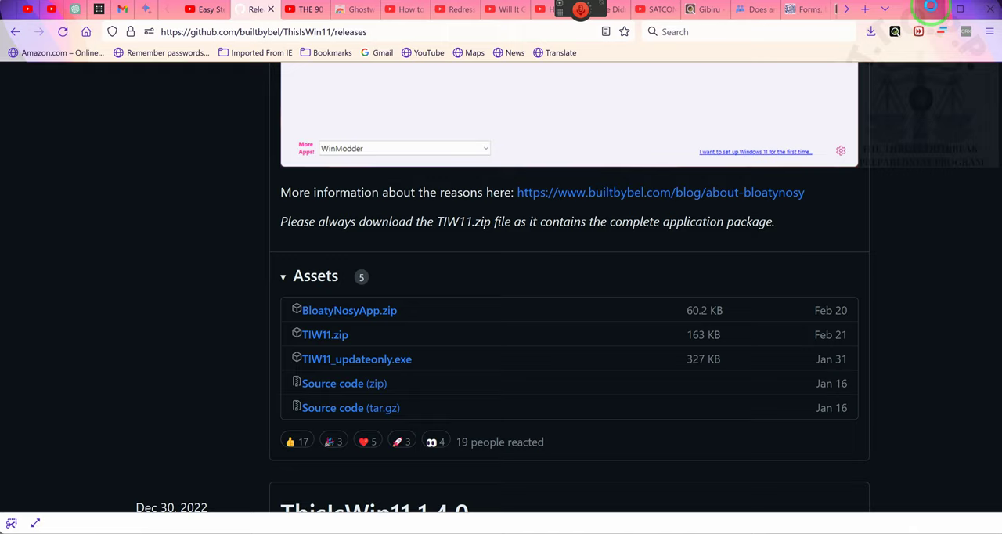
click(932, 10)
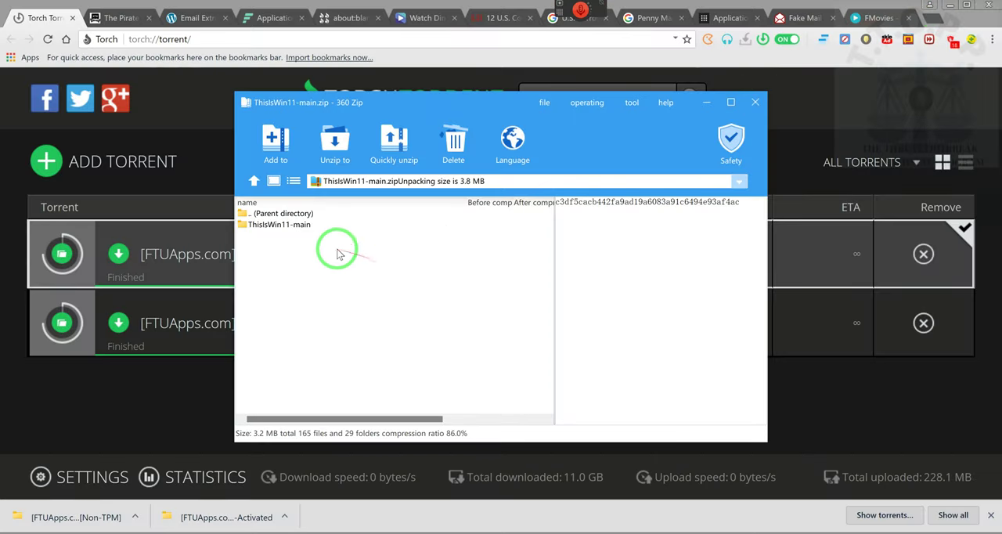
Close the ThisIsWin11-main.zip window and remove both Windows 11 Pro torrents from Torch.
click(754, 102)
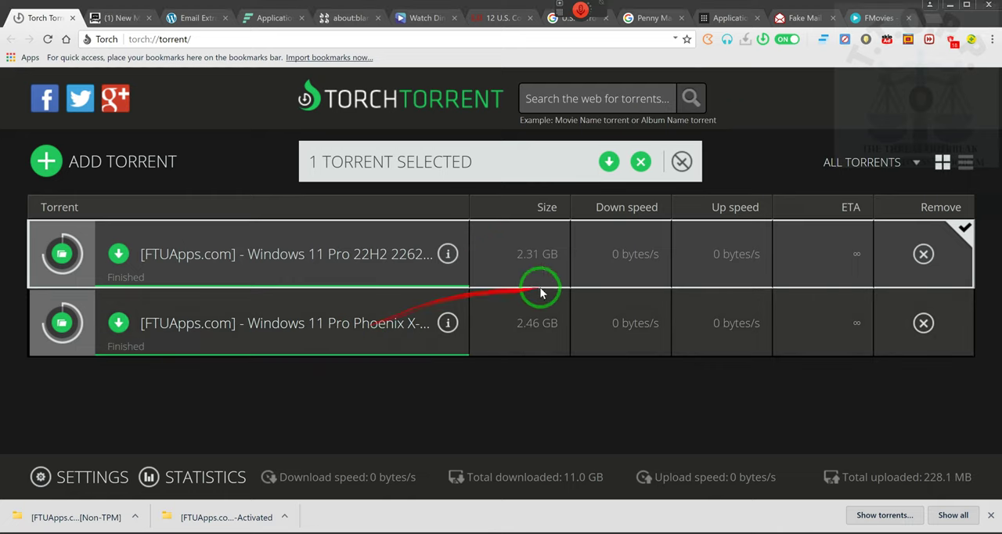
click(923, 253)
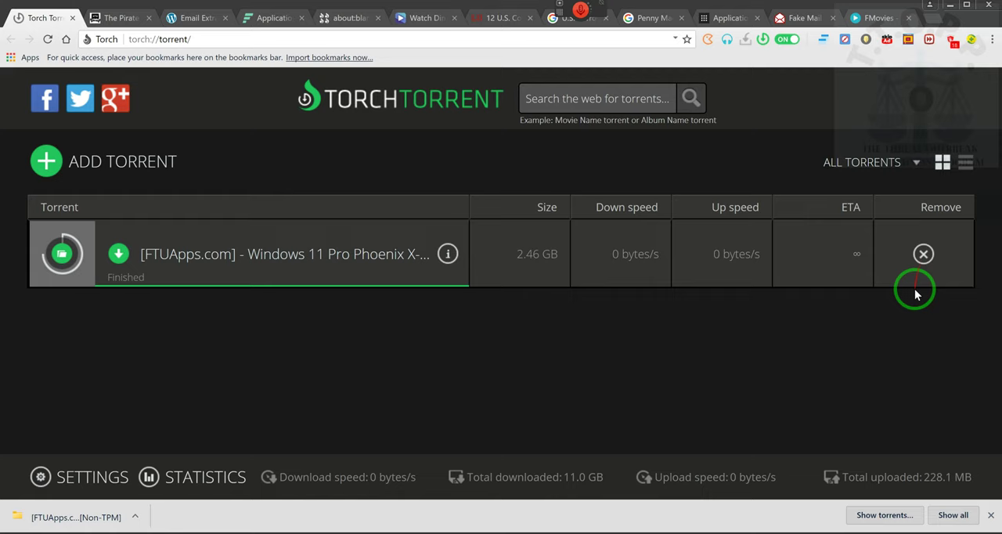
click(924, 253)
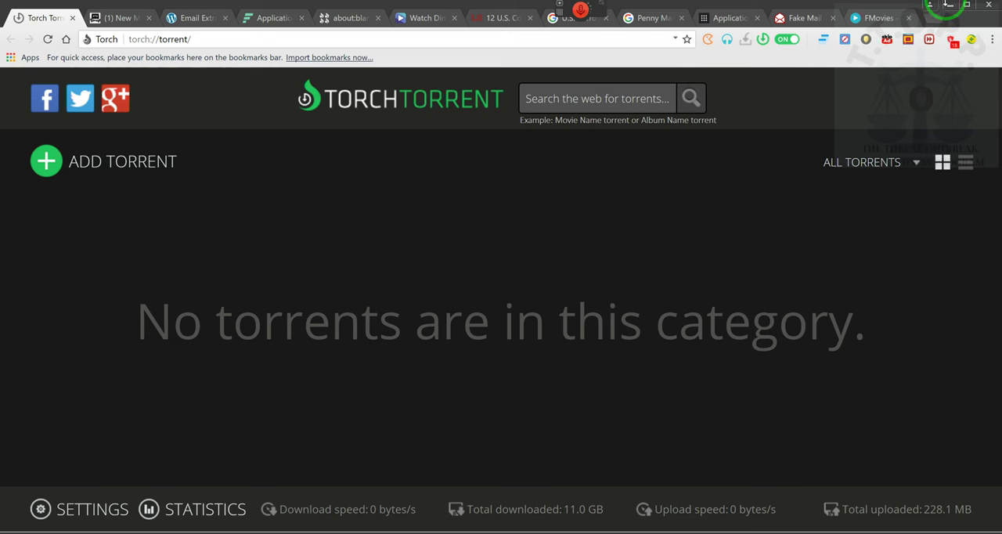
Minimize Torch to reveal the ship wallpaper and the FS Global Official notification.
click(948, 4)
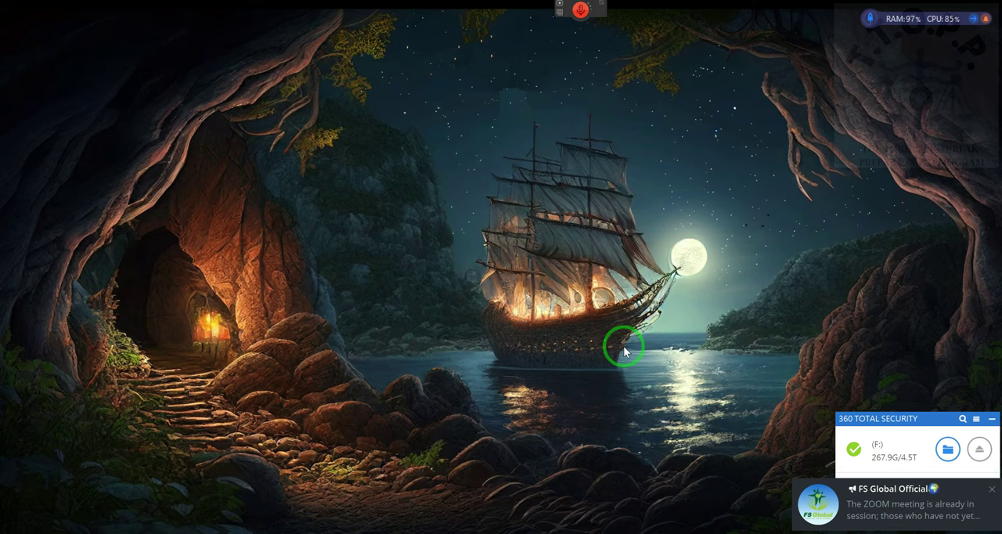
Open the FS Global Official Telegram channel from its notification, then minimize Telegram.
click(902, 507)
click(900, 510)
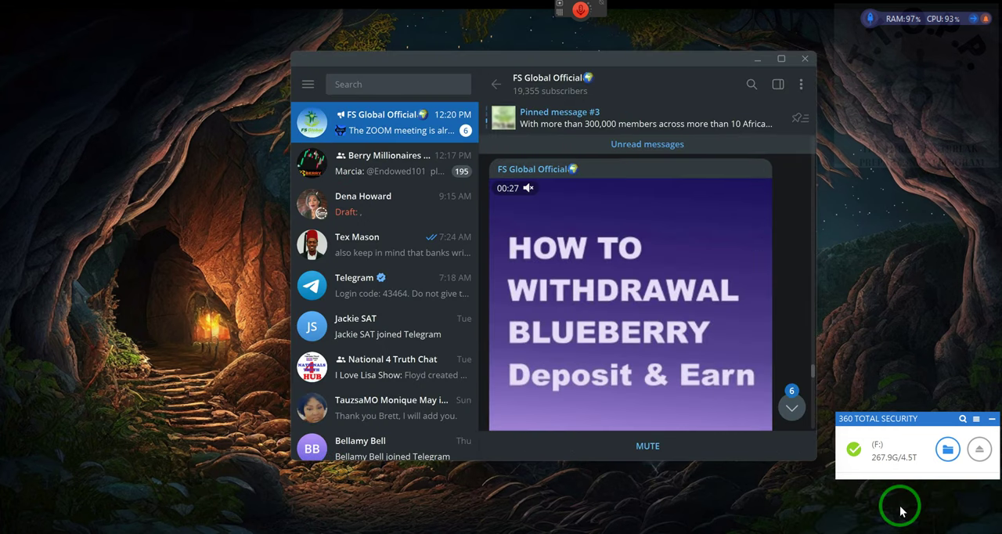
click(757, 59)
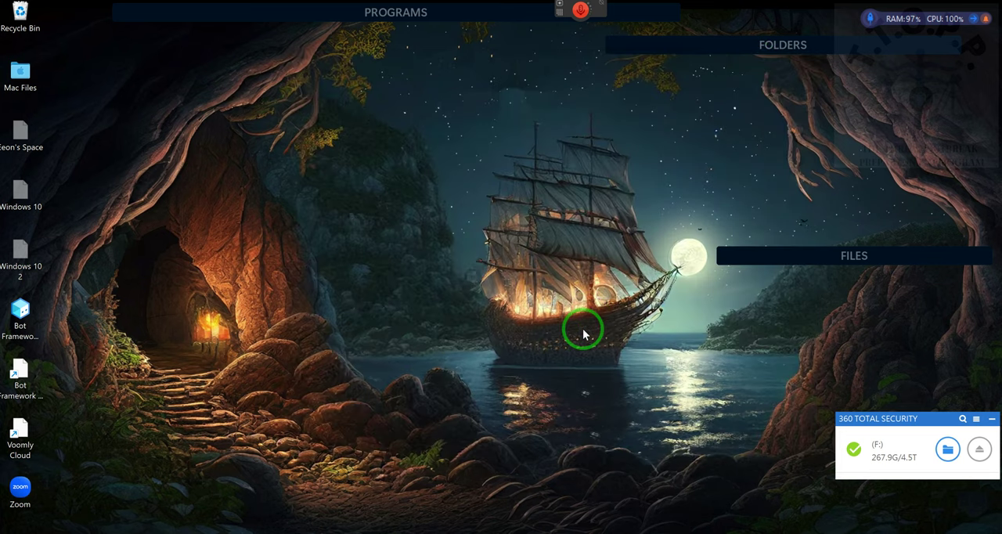